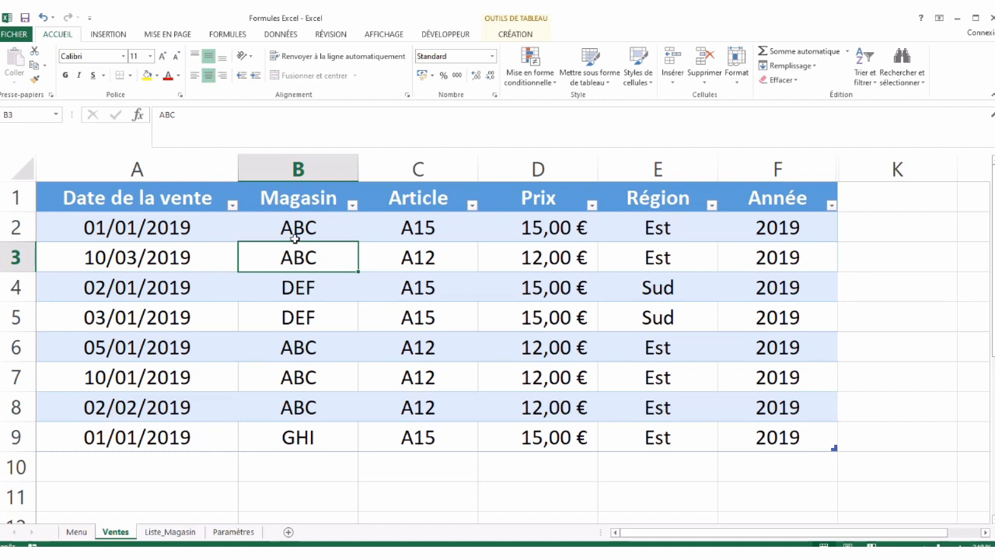
# - Begin a SOMME.SI formula in cell C2 of the Liste_Magasin sheet, using the Magasin column Ventes!B:B as the range
pyautogui.click(190, 532)
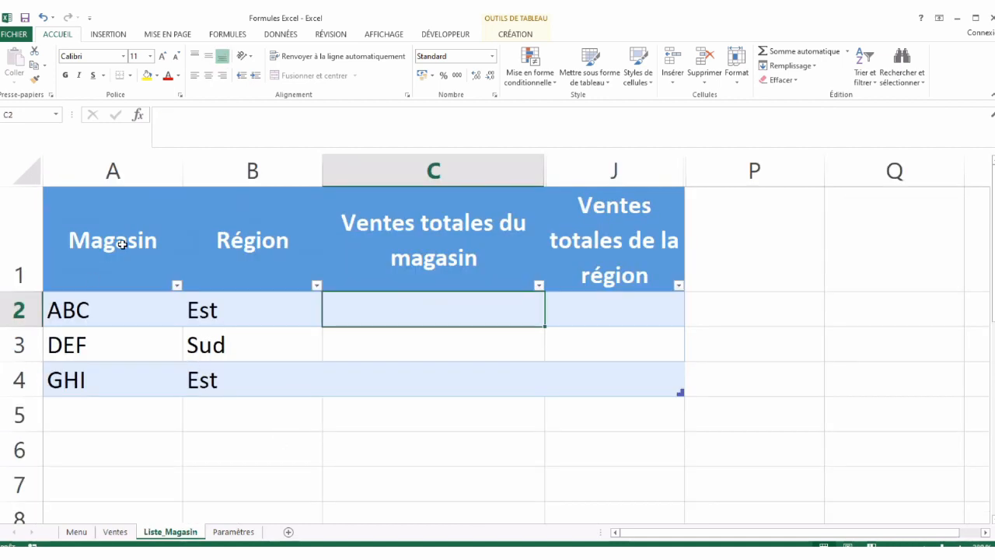
pyautogui.moveTo(85, 304); pyautogui.dragTo(89, 400)
pyautogui.moveTo(364, 306); pyautogui.dragTo(373, 382)
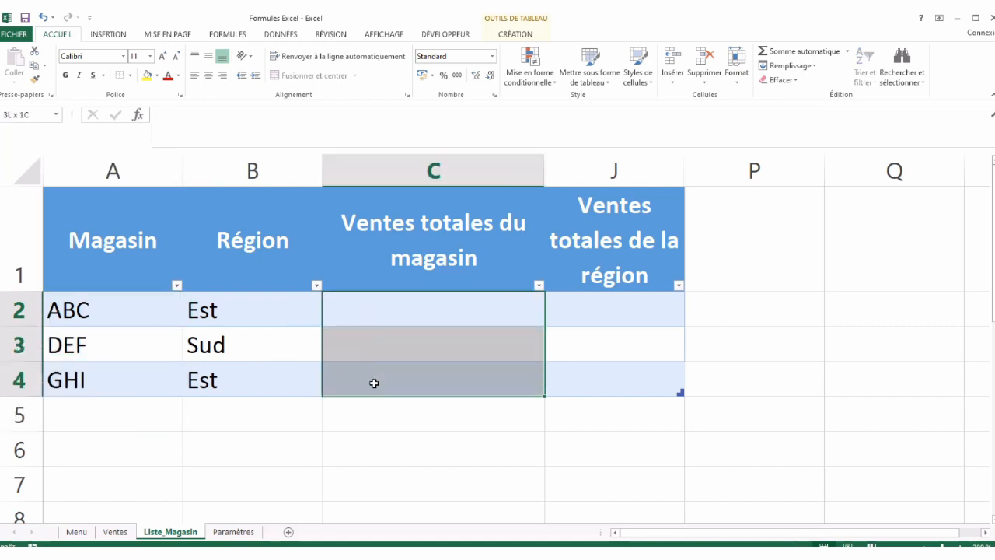
pyautogui.click(109, 310)
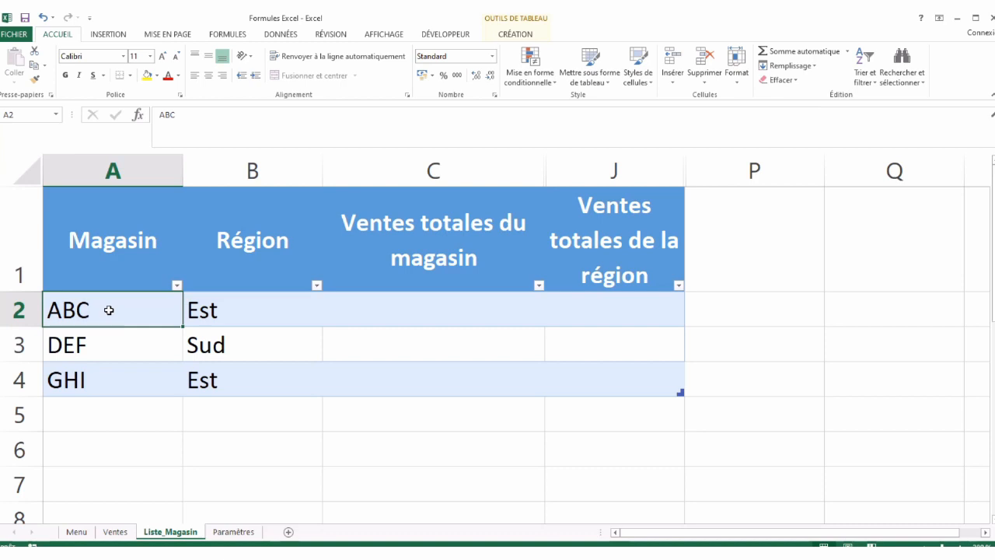
pyautogui.click(365, 301)
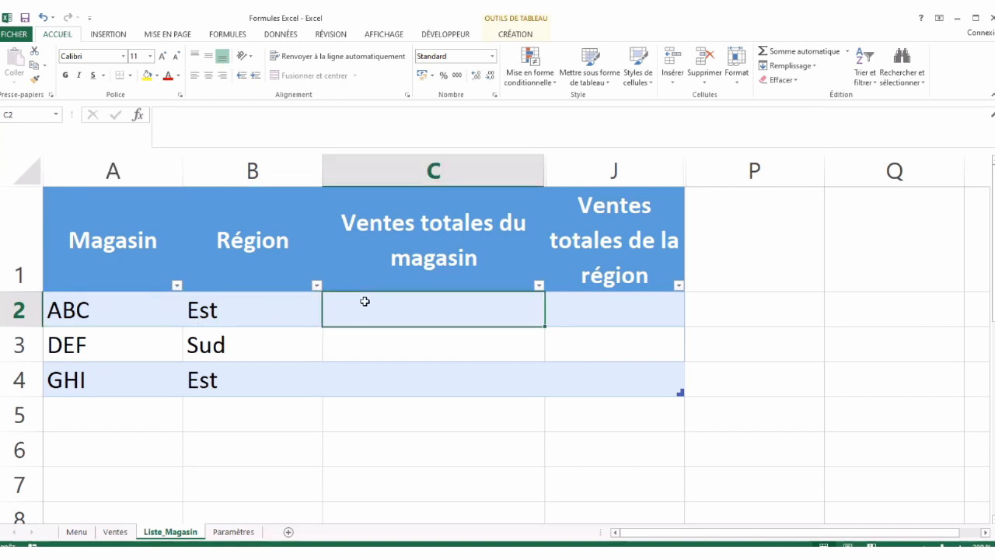
pyautogui.write('=SOMM')
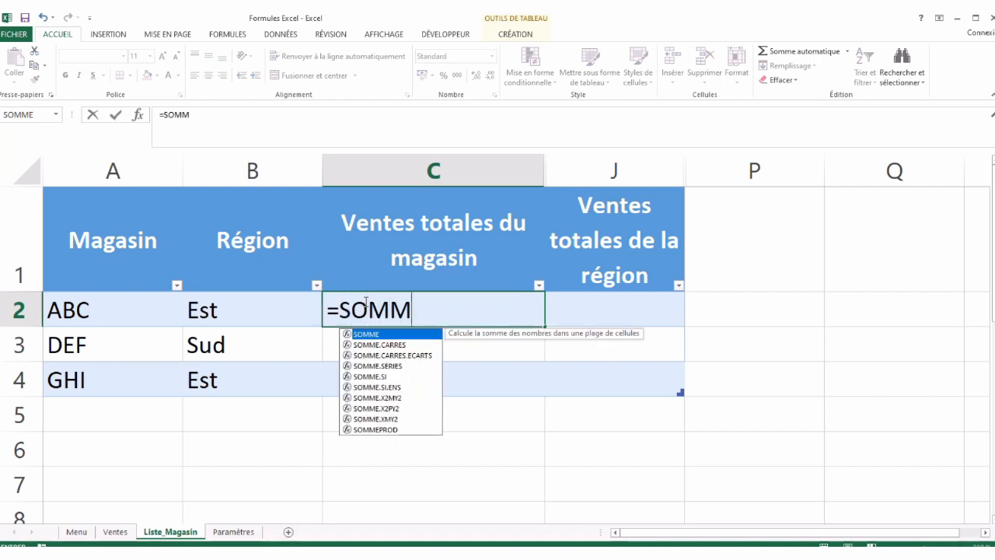
pyautogui.write('E.S')
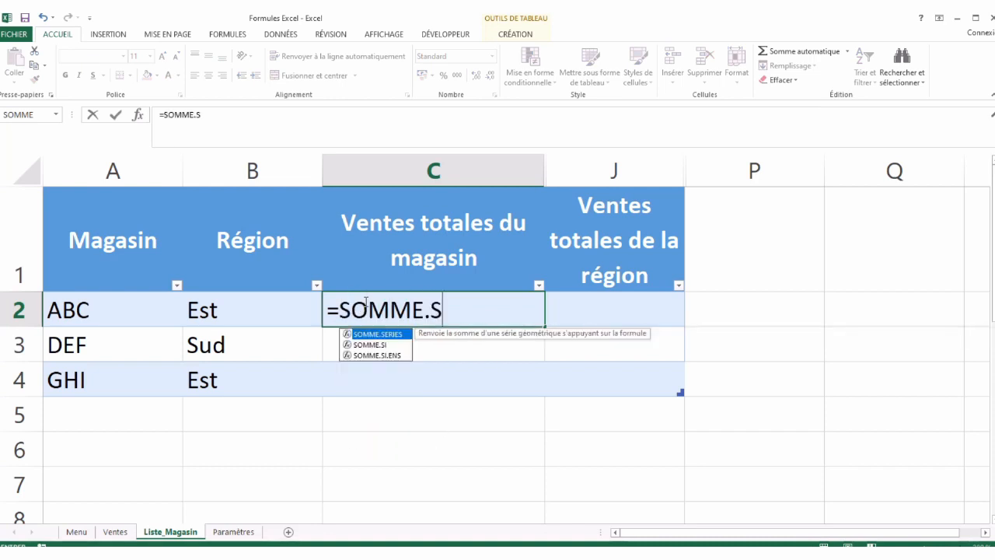
pyautogui.write('I(')
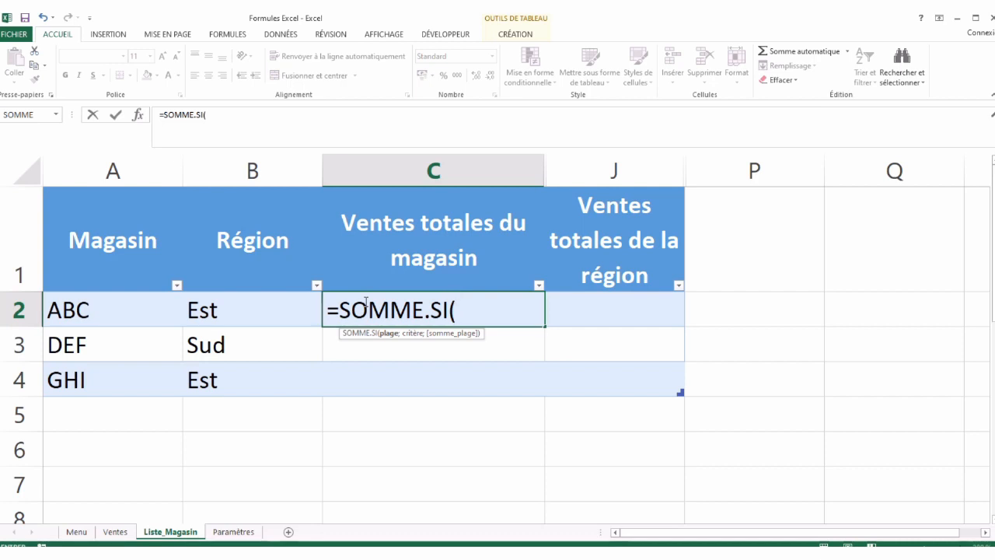
pyautogui.click(117, 532)
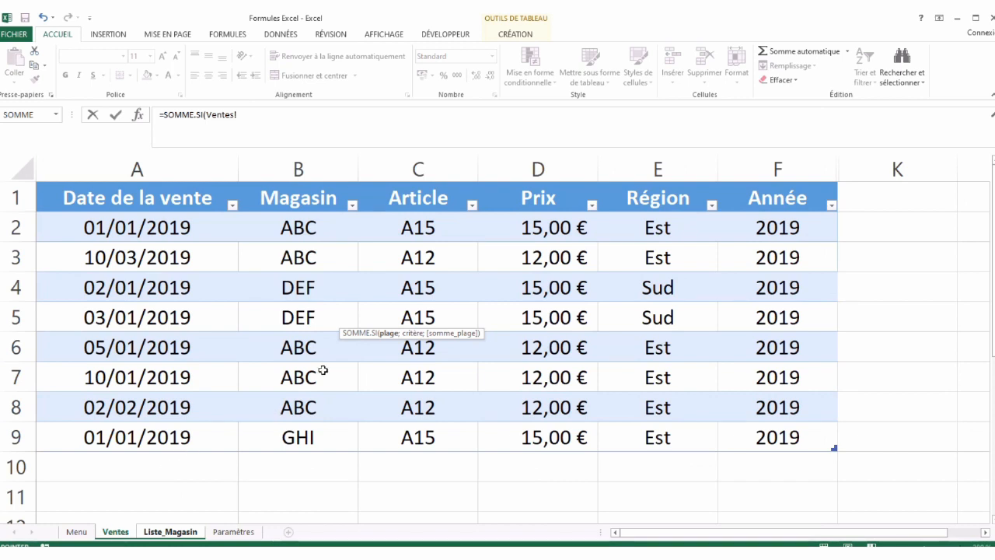
pyautogui.click(321, 171)
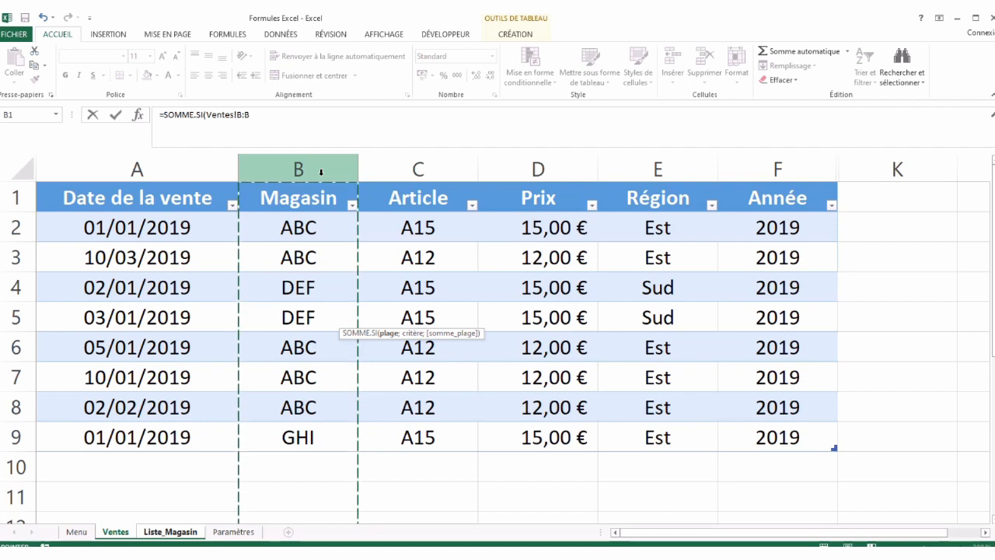
pyautogui.write(';Liste_Magasin!')
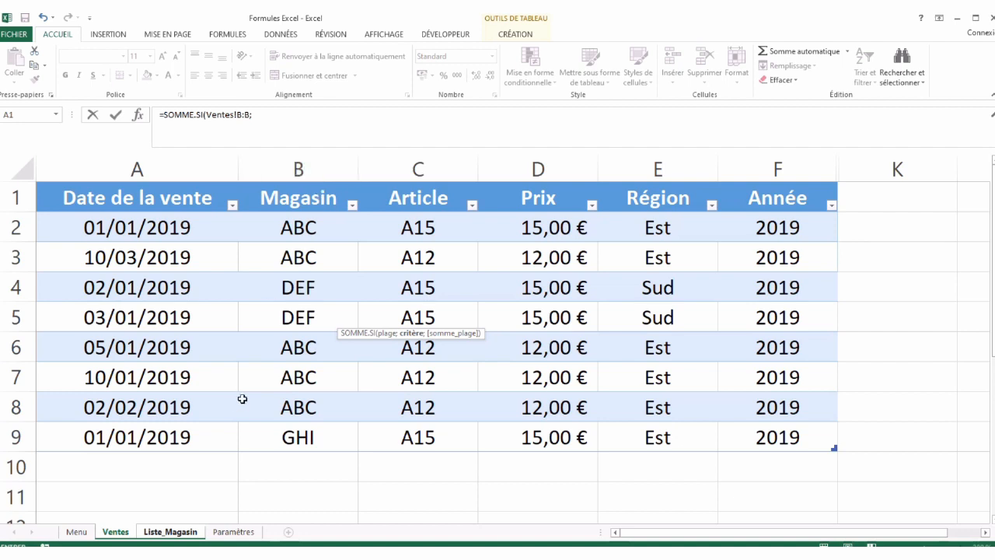
pyautogui.click(165, 532)
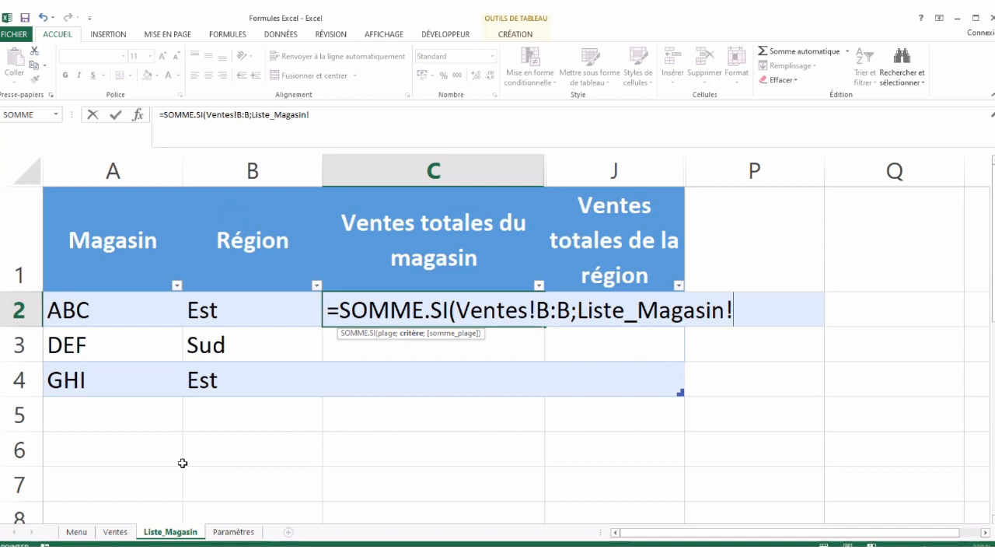
pyautogui.click(118, 310)
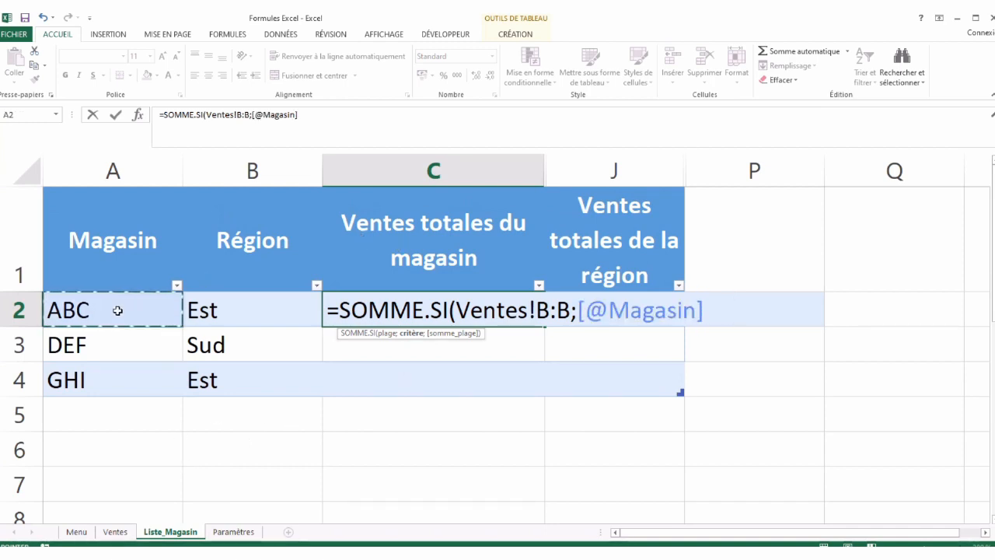
pyautogui.write(';')
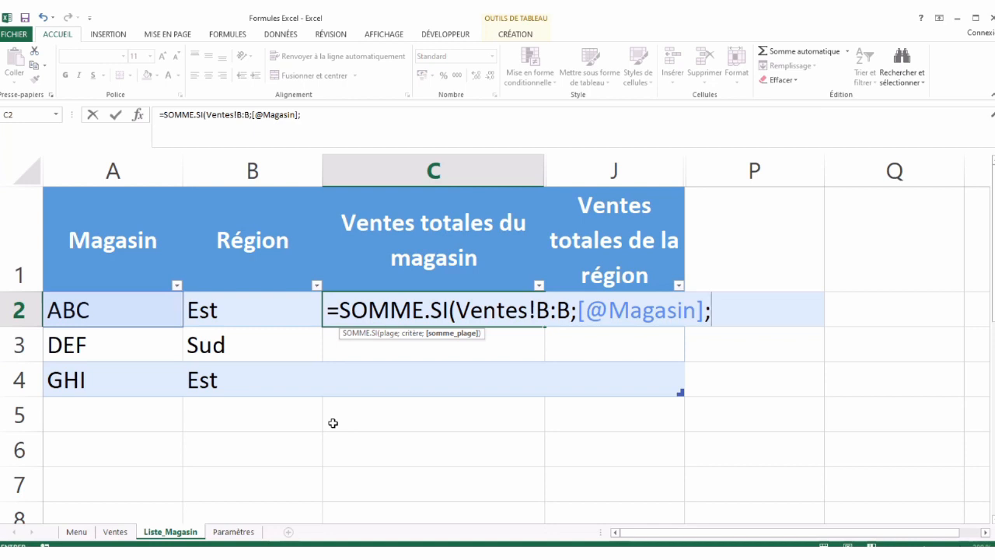
pyautogui.click(115, 532)
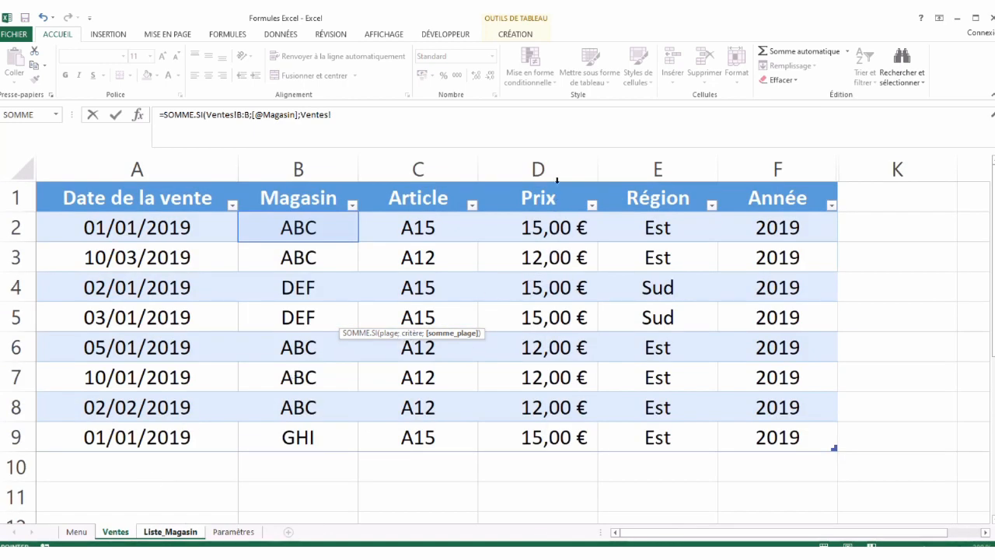
pyautogui.click(561, 165)
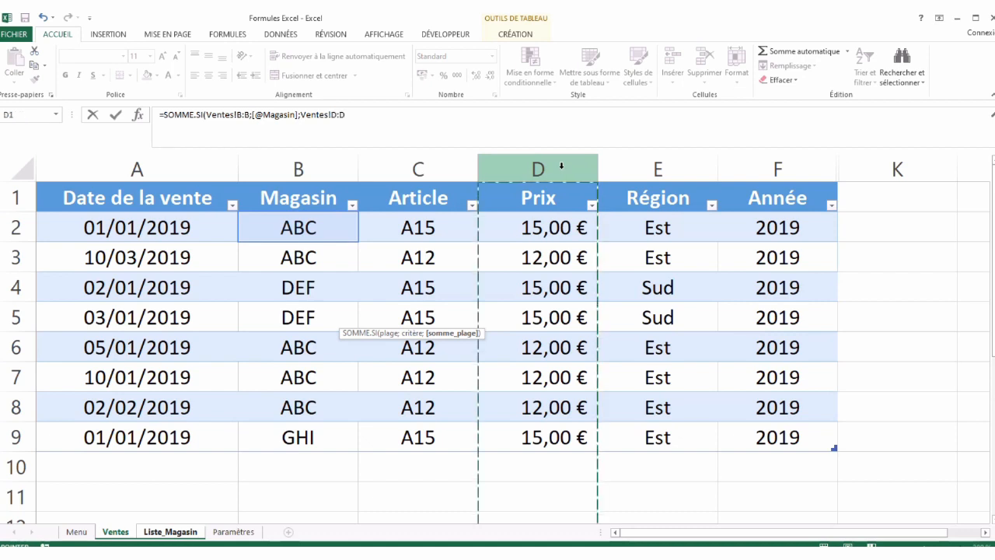
pyautogui.write(')')
pyautogui.press('Return')
# - Review the store total formula against the Prix and Magasin columns of the Ventes sheet and the store name in A2
pyautogui.click(468, 309)
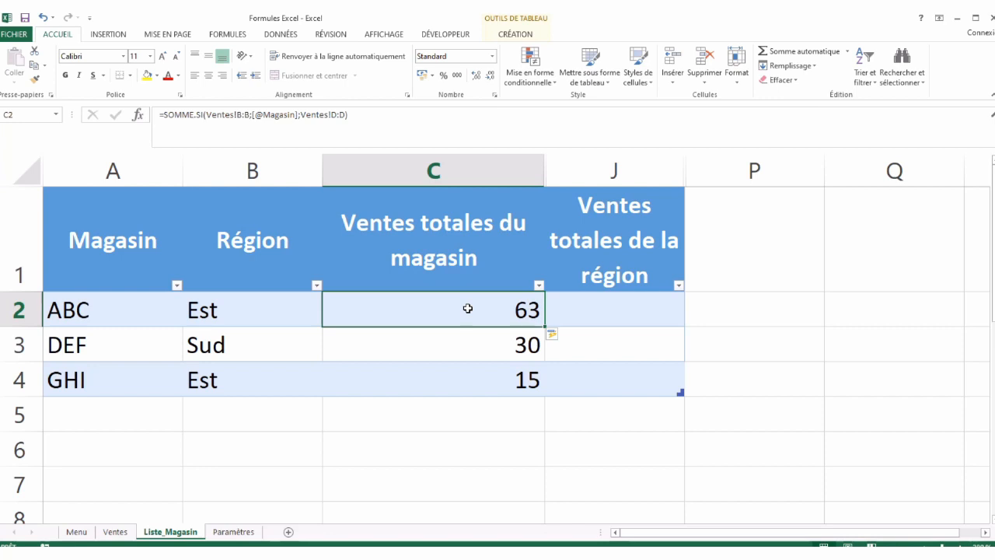
pyautogui.click(115, 531)
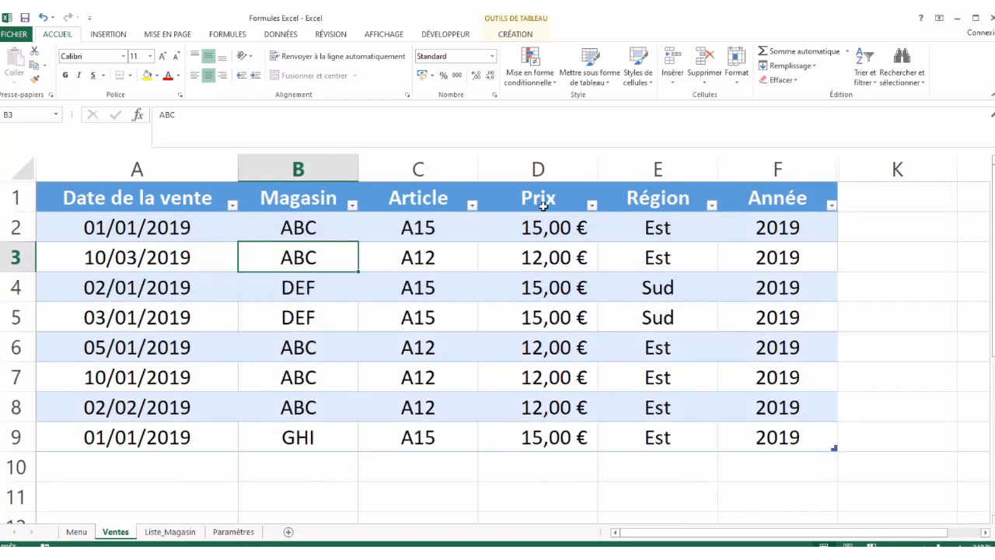
pyautogui.click(542, 165)
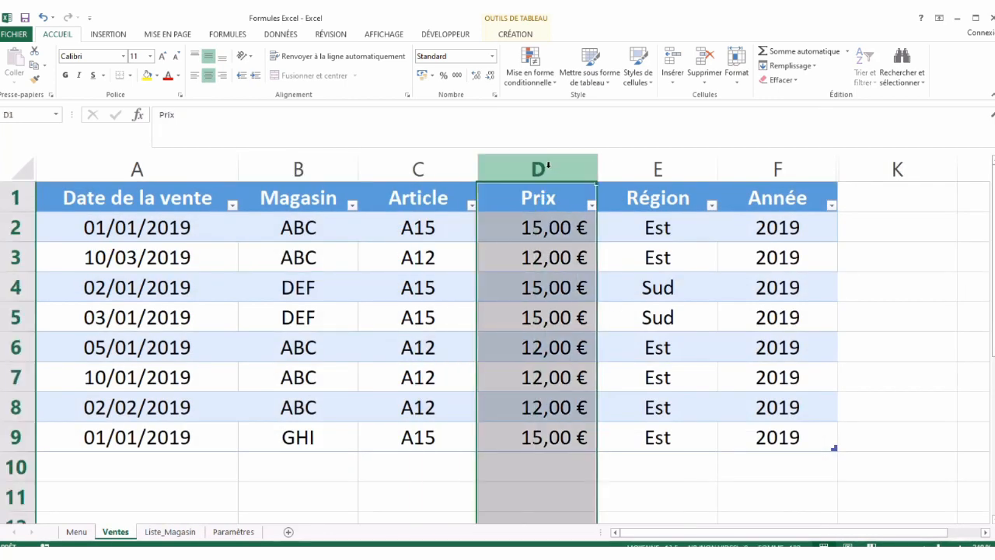
pyautogui.click(303, 165)
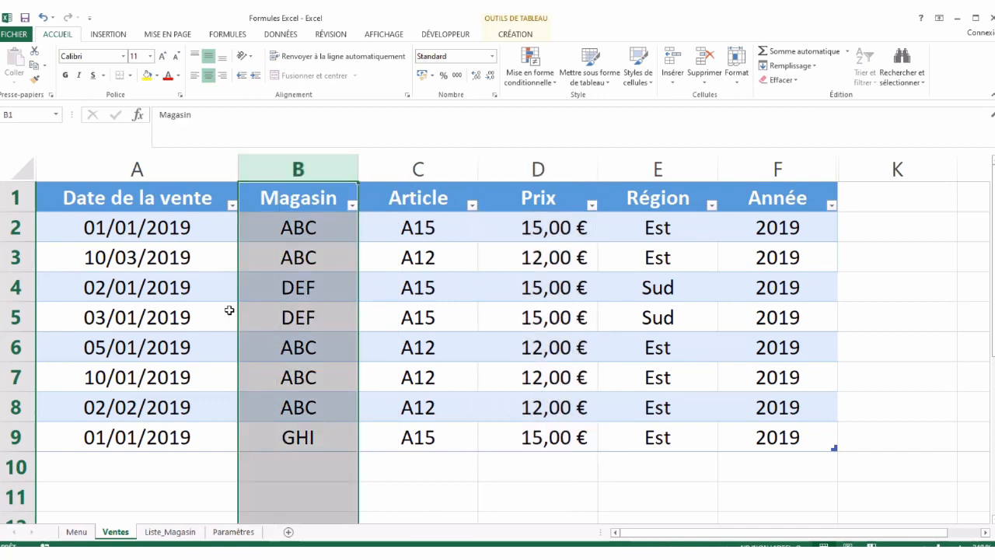
pyautogui.click(170, 532)
pyautogui.click(135, 301)
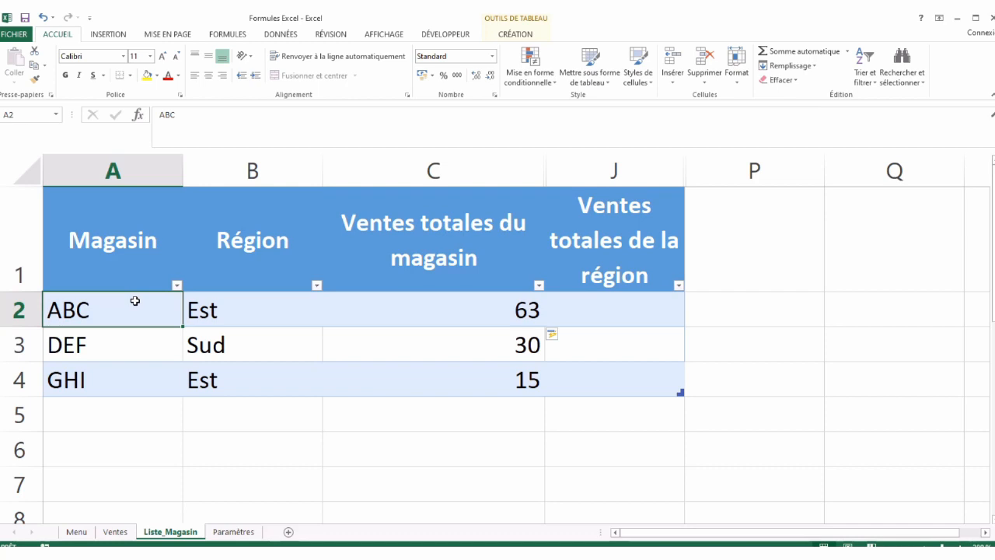
# - Begin a SOMME.SI formula in cell J2 of Liste_Magasin, using the Région column Ventes!E:E as the range
pyautogui.press('Right')
pyautogui.press('Right')
pyautogui.press('Right')
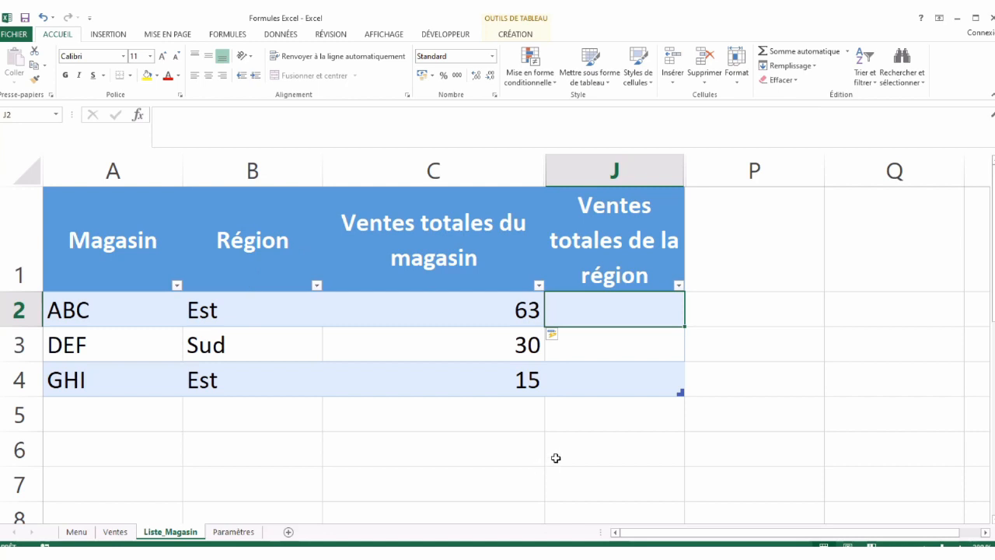
pyautogui.write('=SOMME.')
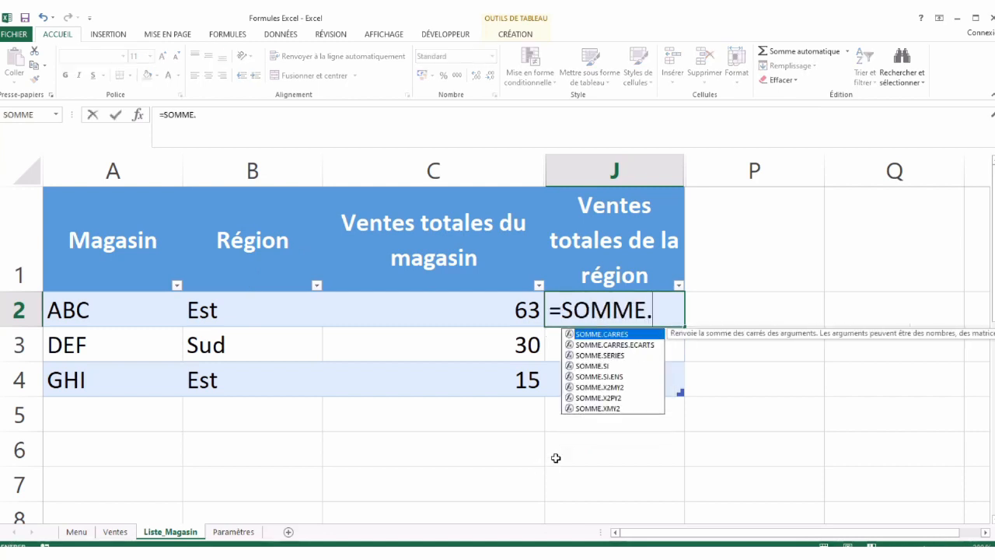
pyautogui.write('SI(')
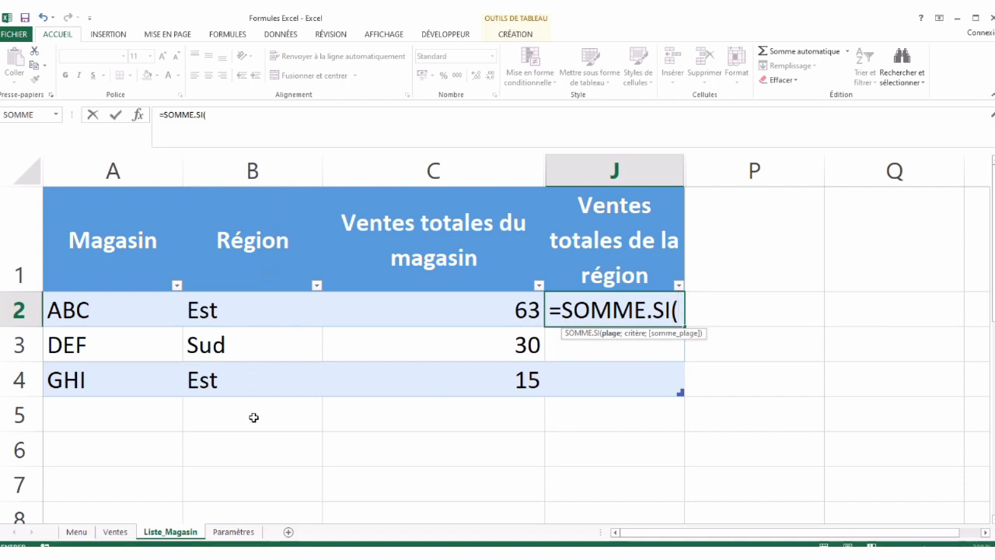
pyautogui.click(129, 534)
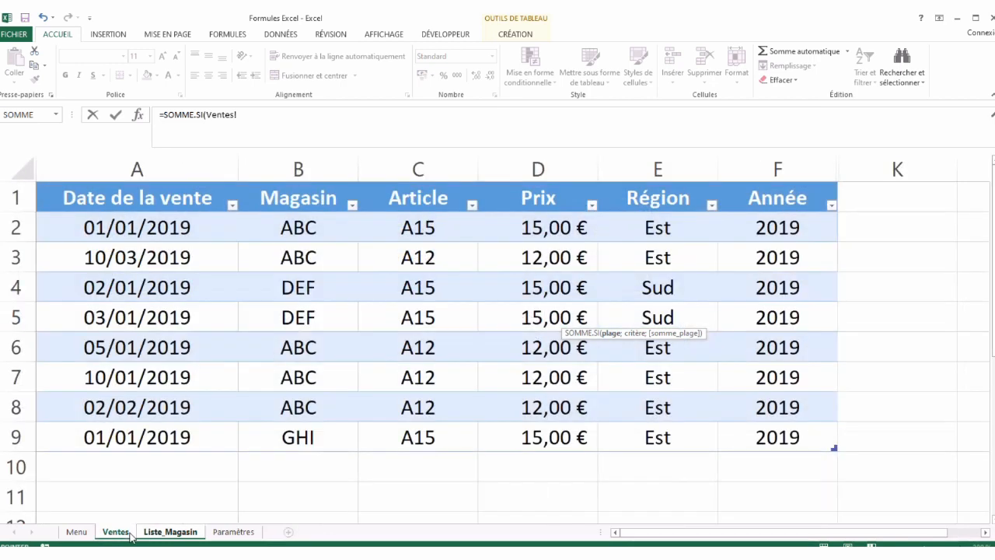
pyautogui.click(676, 166)
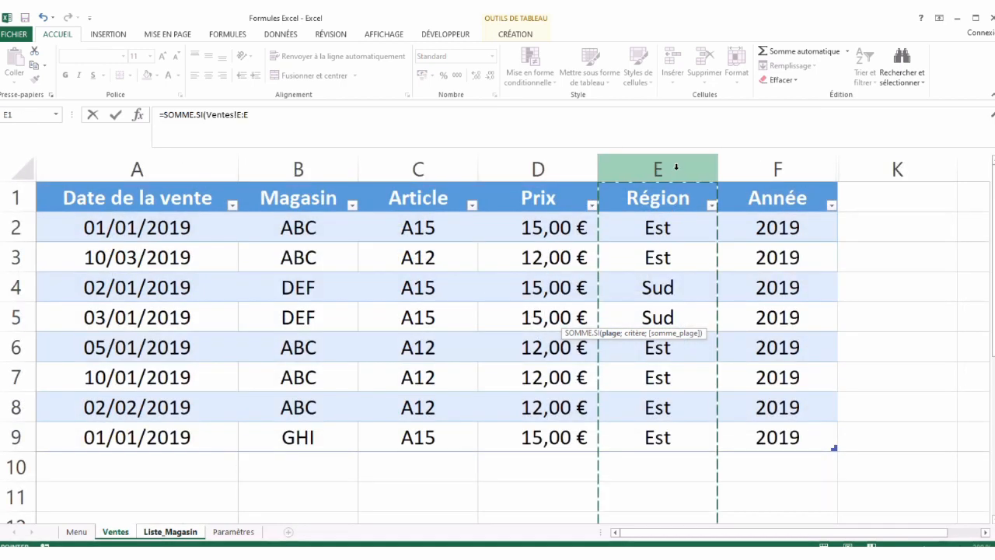
pyautogui.write(';')
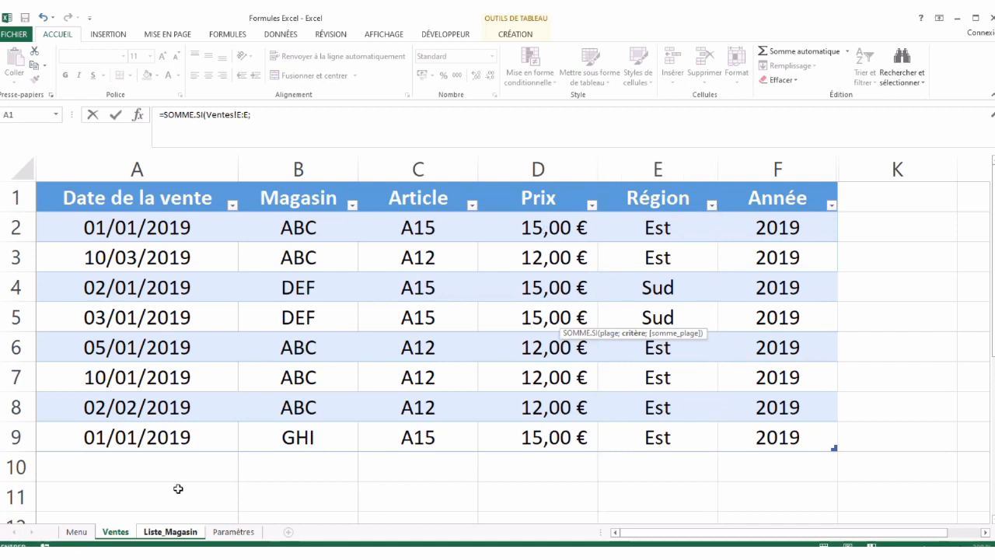
pyautogui.click(167, 531)
pyautogui.click(221, 308)
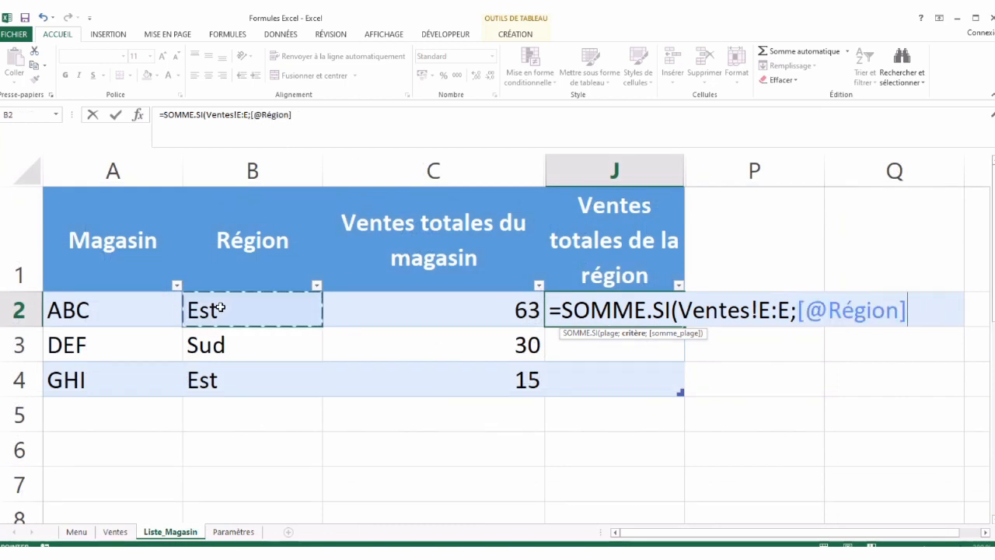
pyautogui.write(';')
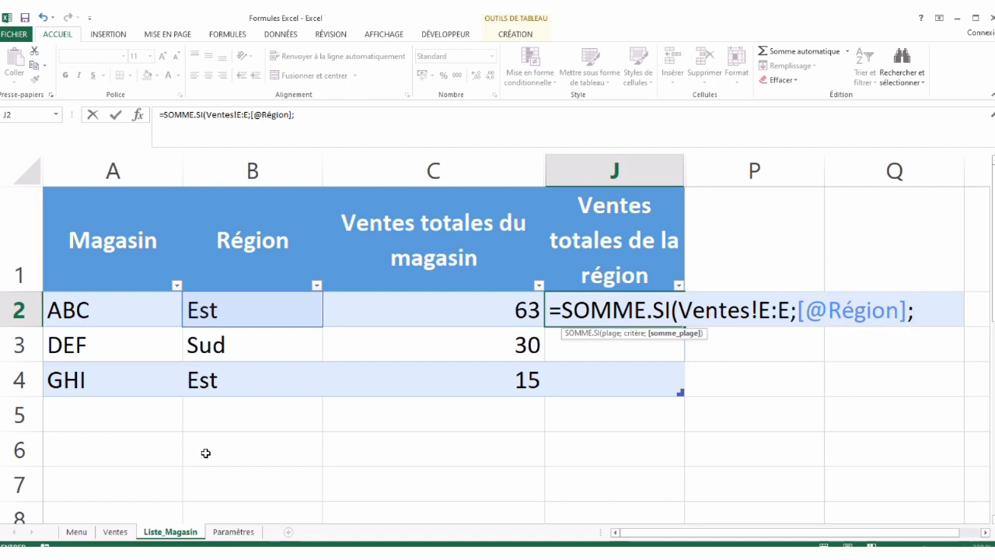
pyautogui.click(116, 532)
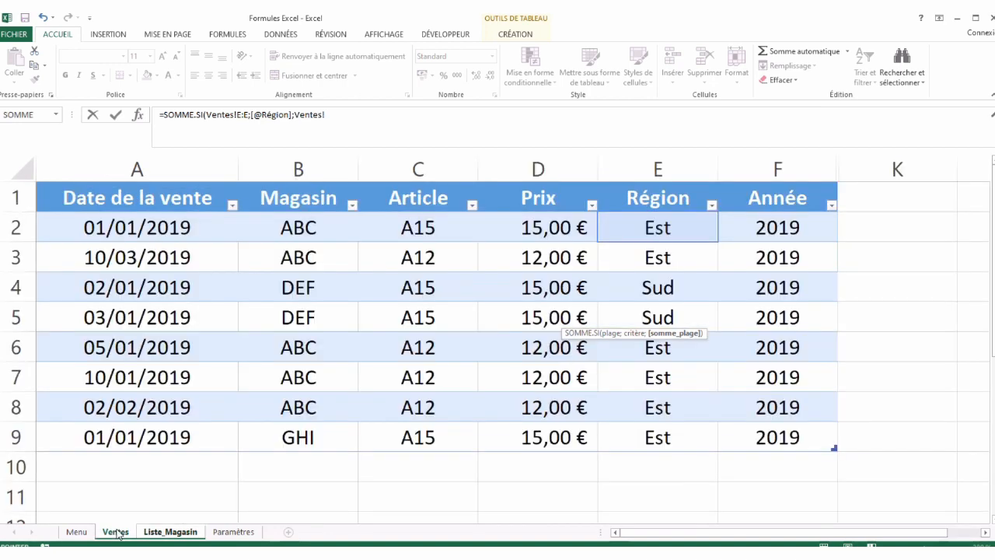
pyautogui.click(560, 166)
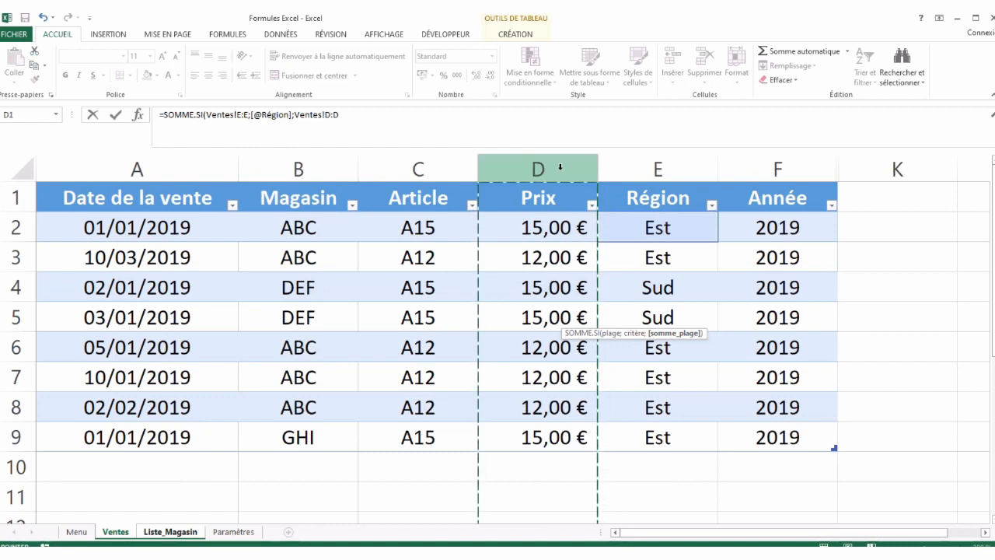
pyautogui.write(')')
pyautogui.press('Return')
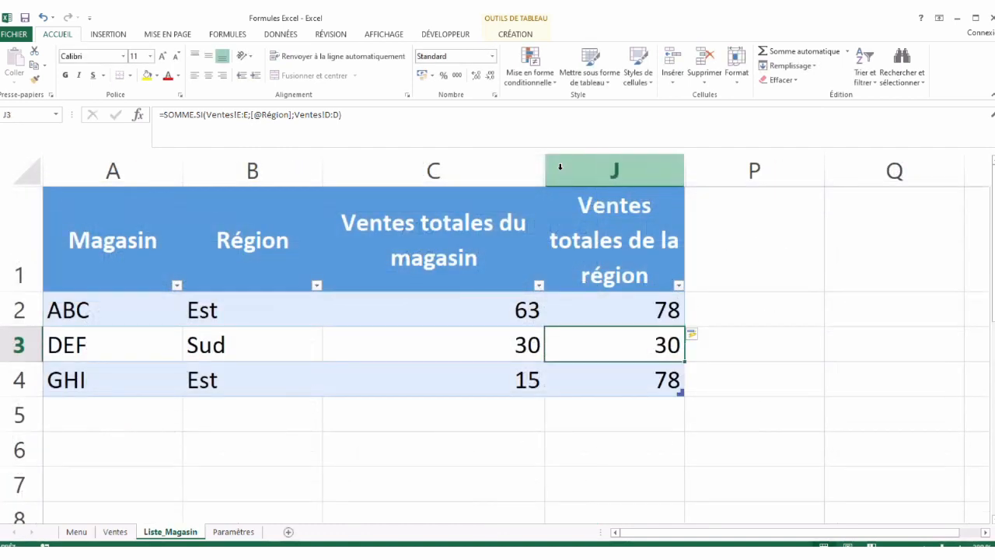
# - Compare the regional totals of the two Est stores with their Région cells and the store total in C2
pyautogui.click(612, 320)
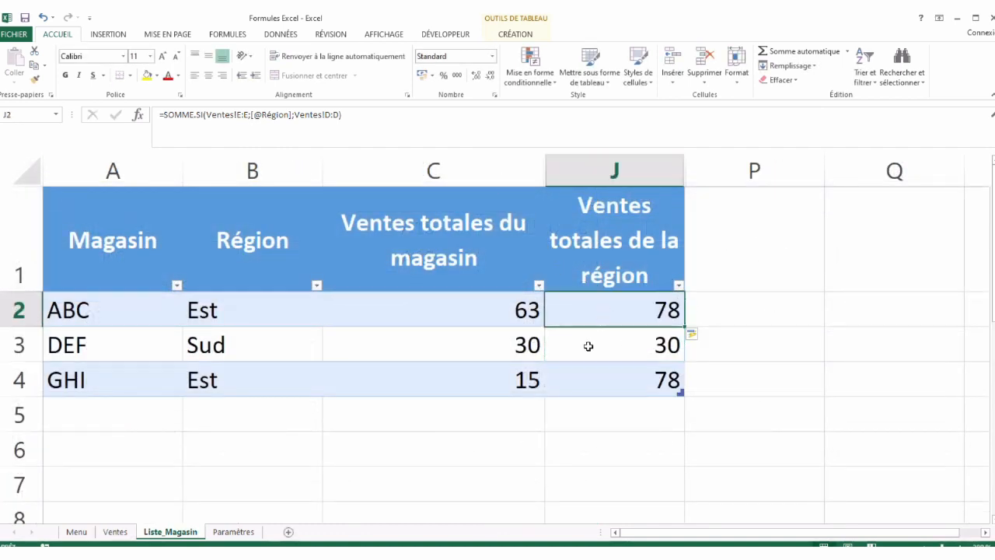
pyautogui.click(615, 386)
pyautogui.click(590, 313)
pyautogui.click(276, 299)
pyautogui.click(260, 371)
pyautogui.click(604, 318)
pyautogui.click(424, 301)
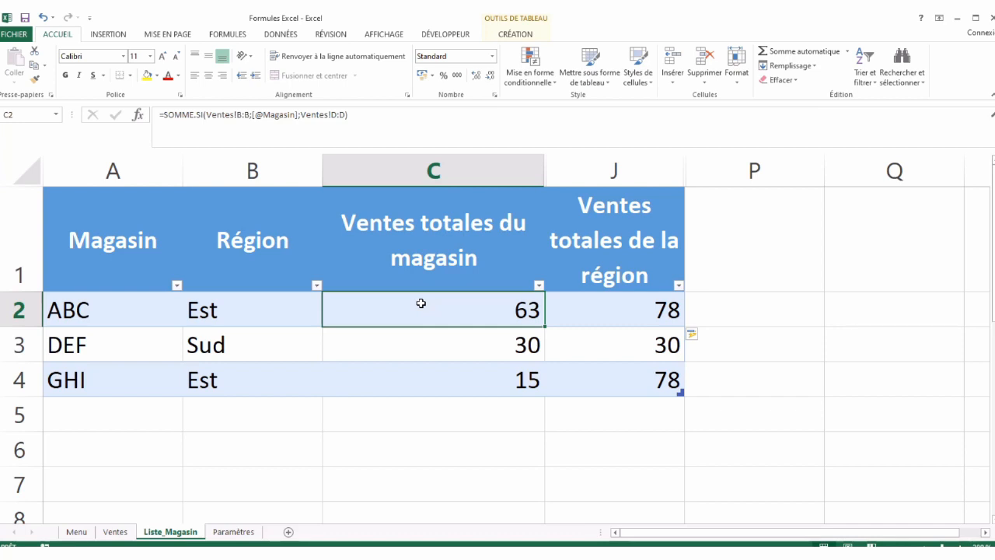
# - Check the Magasin entries on the Ventes sheet against the stores ABC, DEF and GHI listed in Liste_Magasin
pyautogui.click(115, 532)
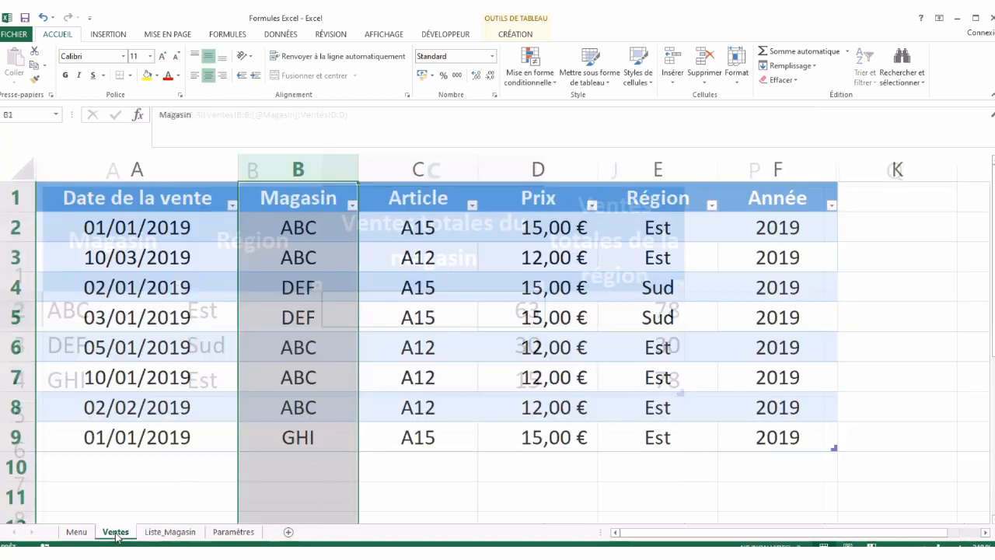
pyautogui.click(283, 259)
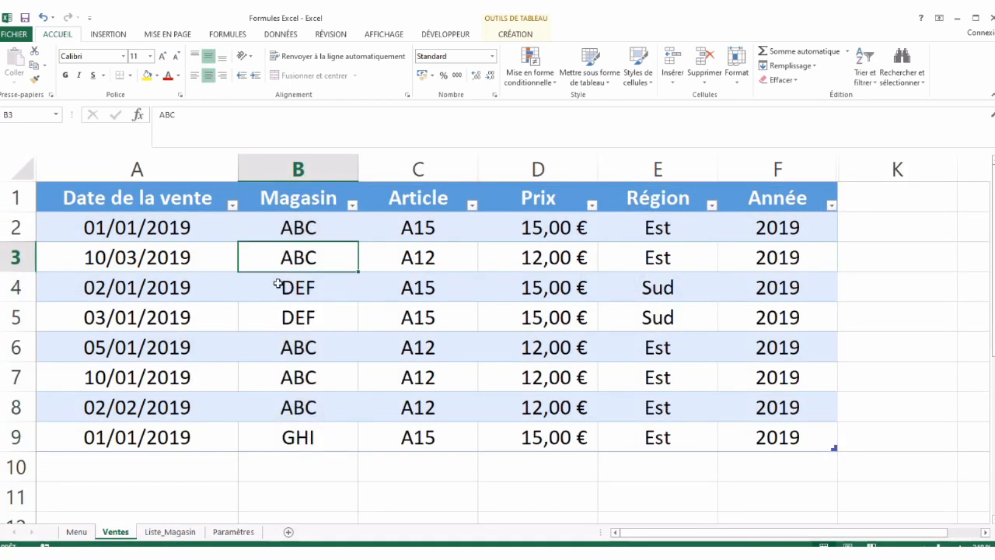
pyautogui.click(170, 532)
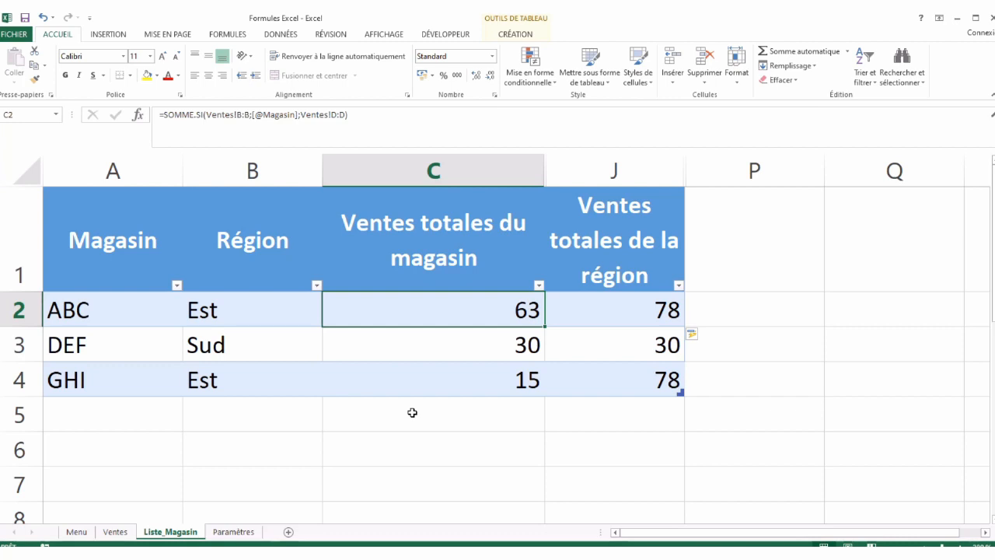
pyautogui.click(137, 312)
pyautogui.click(134, 341)
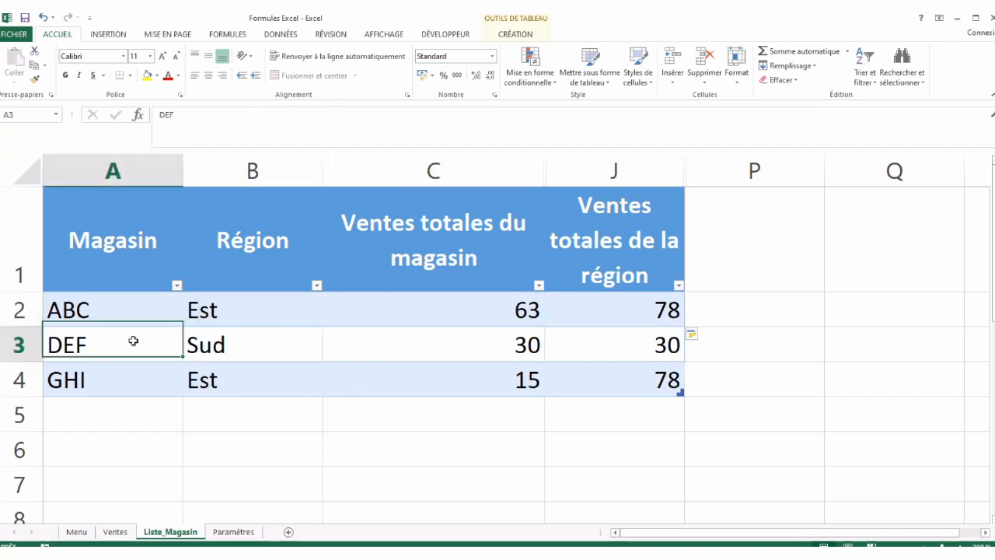
pyautogui.click(127, 382)
pyautogui.click(133, 314)
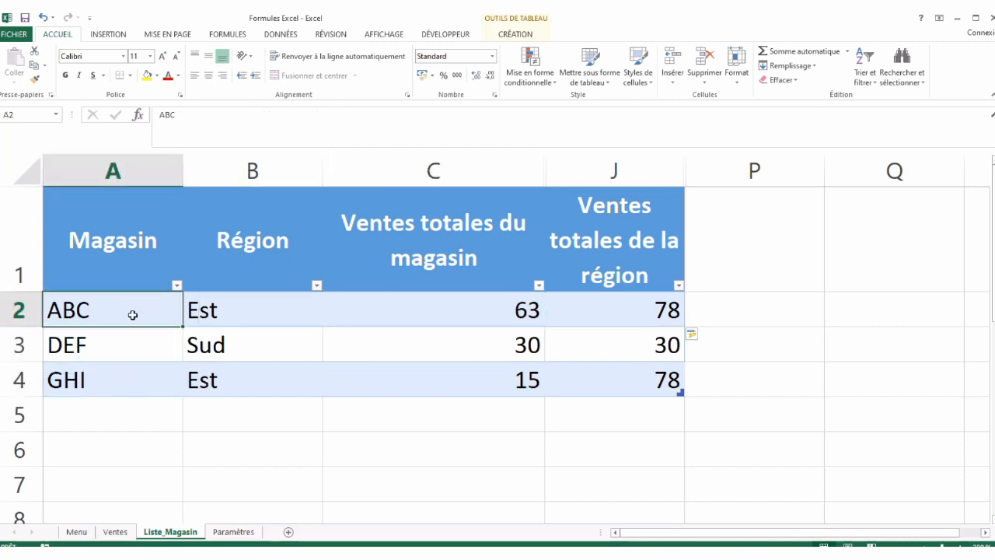